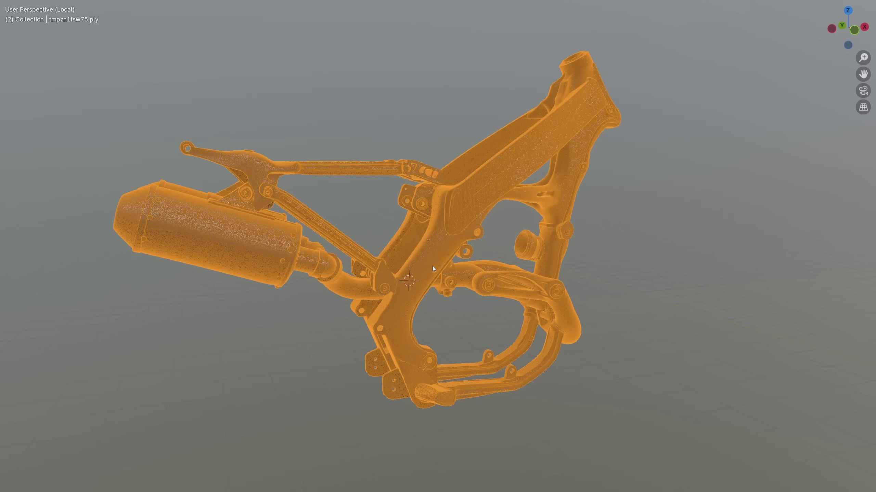
# Return the motorcycle frame to shaded Object Mode and walk the view beneath the monster truck
pyautogui.press('Tab')
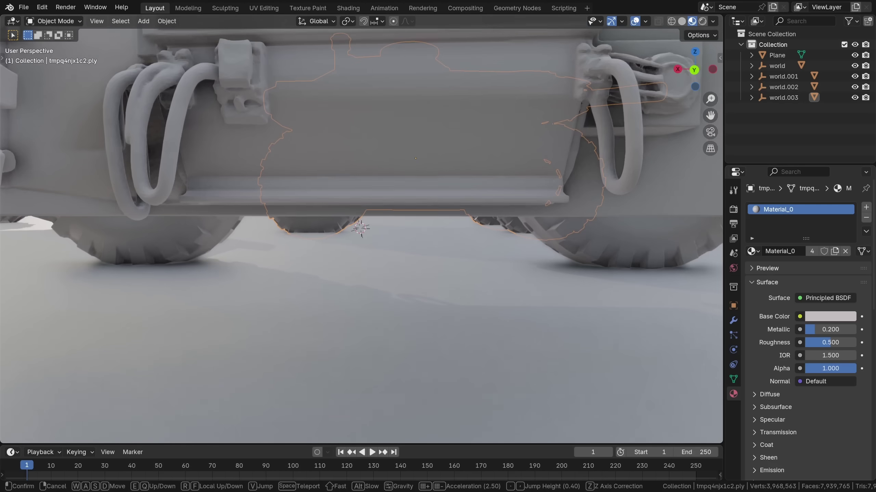
pyautogui.press('s')
pyautogui.press('w')
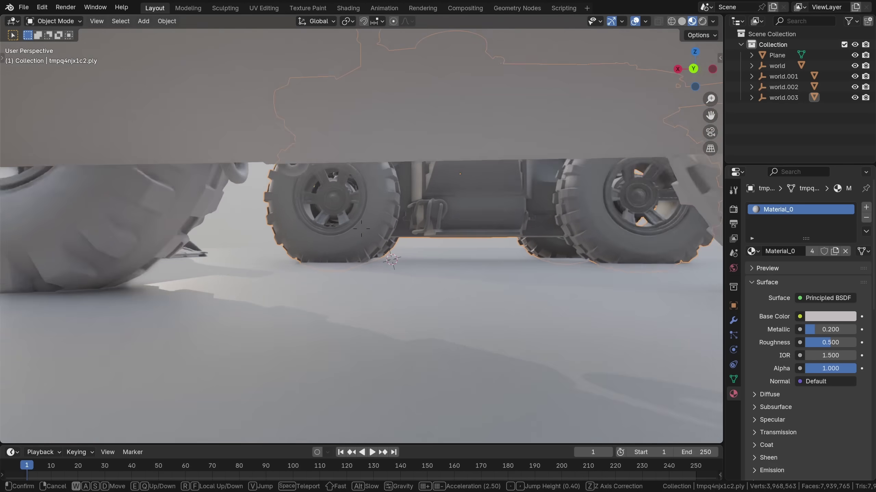
pyautogui.press('s')
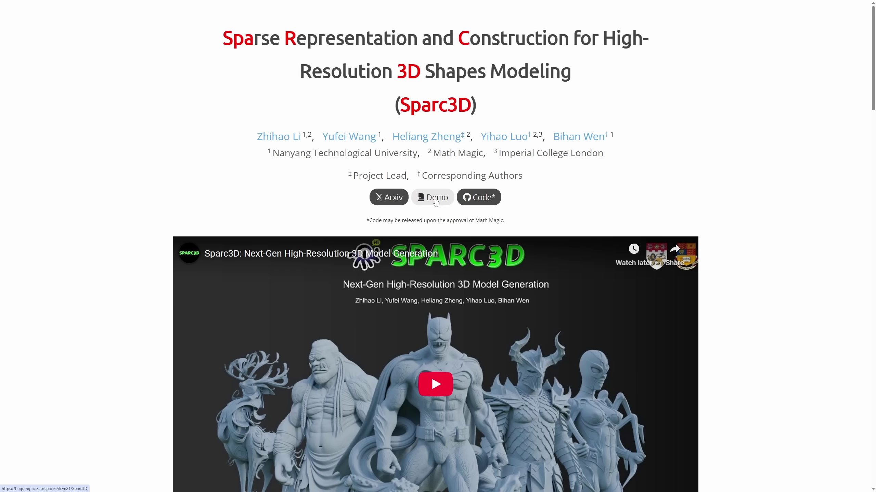
# Open the Sparc3D Hugging Face Space from the project page's Demo button
pyautogui.click(436, 202)
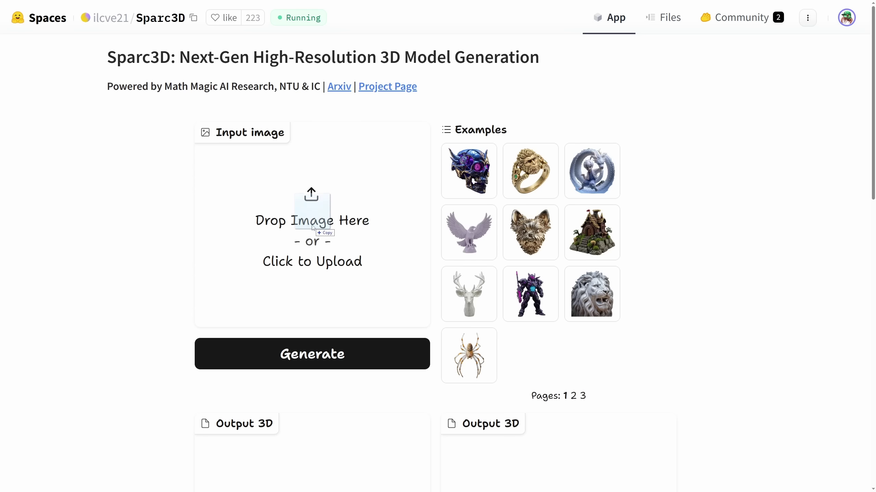
# Run Generate on the uploaded engine photo and scroll down to the two Output 3D viewers
pyautogui.click(317, 355)
pyautogui.scroll(-8, 316, 352)
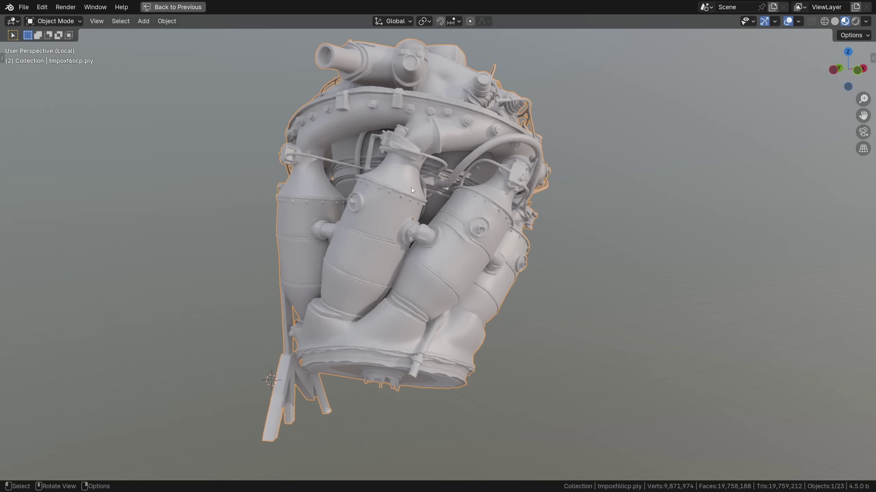
# Rotate the engine model around its Z axis to a new heading
pyautogui.moveTo(412, 188); pyautogui.dragTo(412, 178, button='middle')
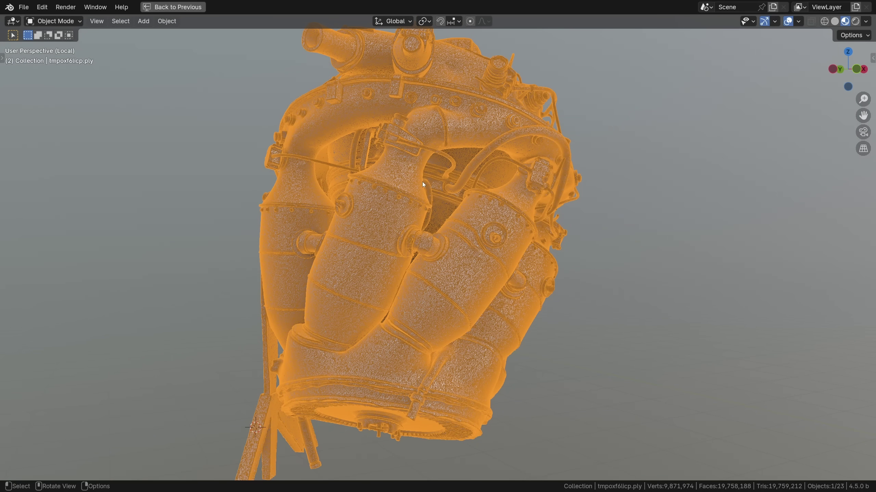
pyautogui.scroll(-3, 433, 195)
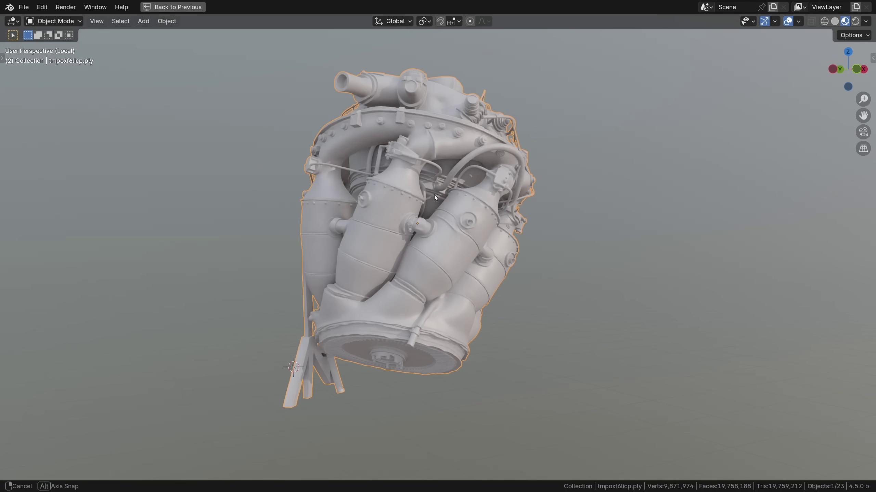
pyautogui.press('r')
pyautogui.press('z')
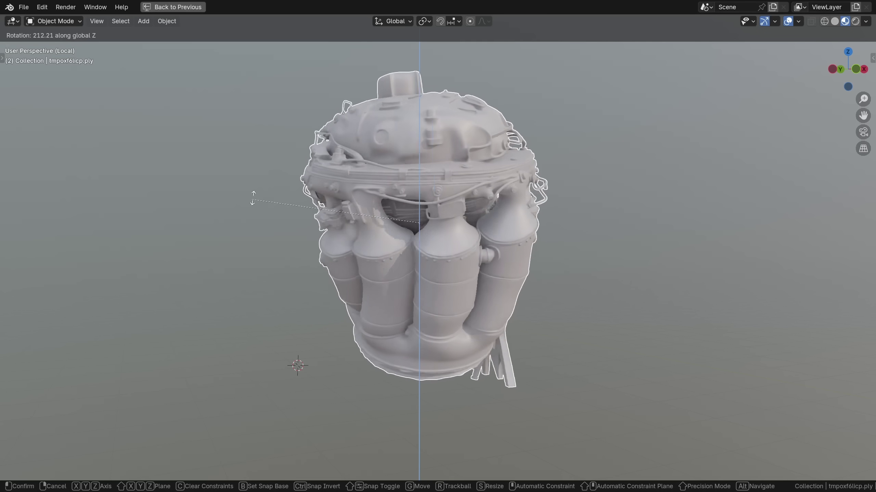
pyautogui.click(574, 222)
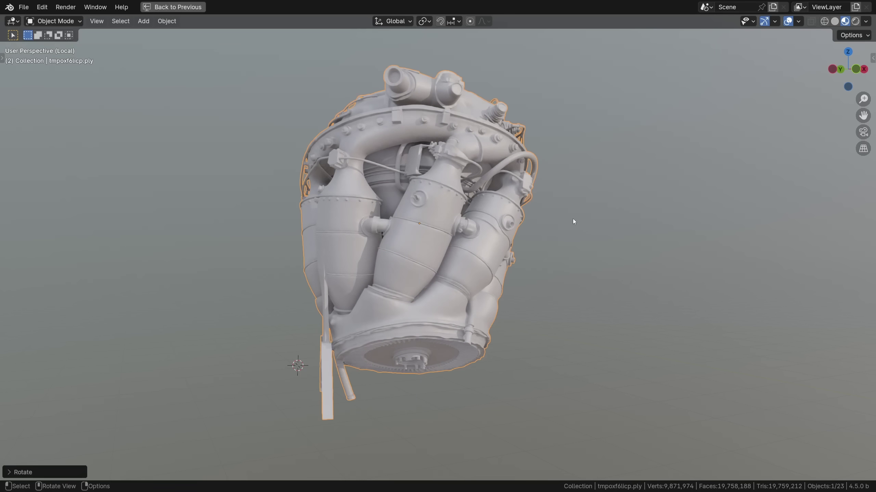
# Set the viewport HDRI rotation to -87° and freely tumble the engine with trackball rotation
pyautogui.click(866, 22)
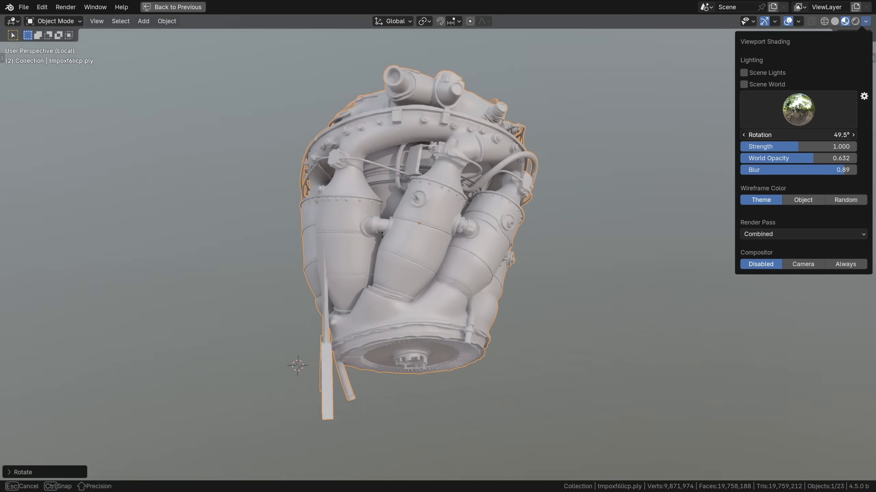
pyautogui.moveTo(841, 135); pyautogui.dragTo(770, 135)
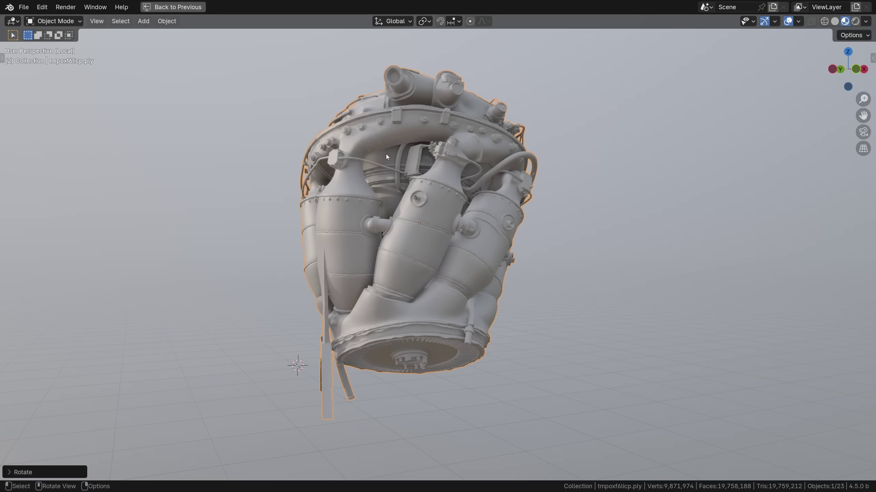
pyautogui.press('r')
pyautogui.press('r')
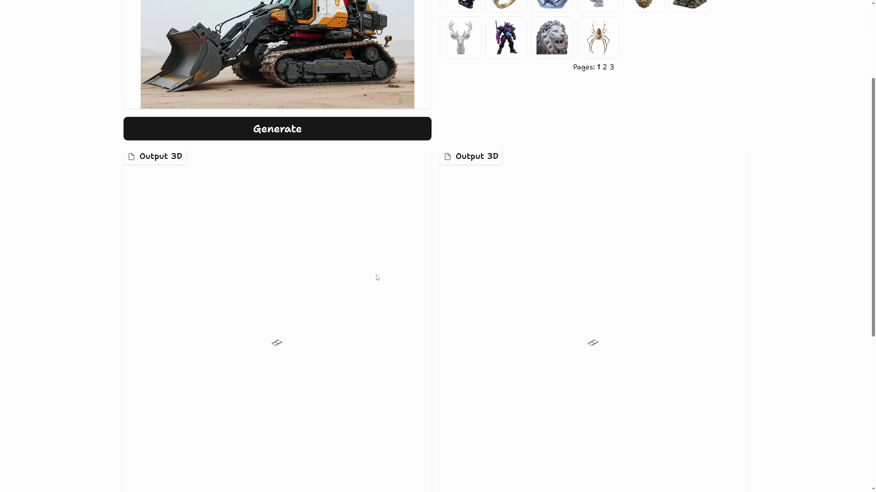
pyautogui.scroll(-3, 277, 351)
# Orbit both generated loaders in the Output 3D viewers to inspect their undersides, fronts and tops
pyautogui.moveTo(337, 260); pyautogui.dragTo(358, 269)
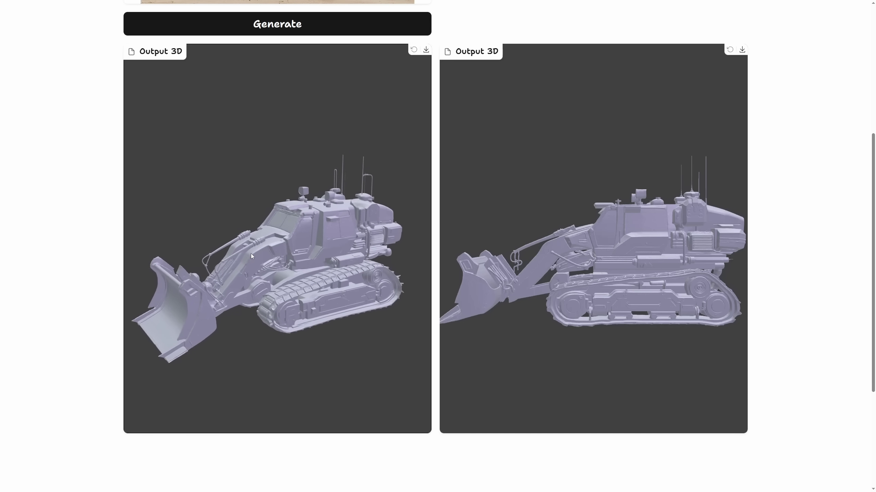
pyautogui.scroll(3, 258, 253)
pyautogui.moveTo(267, 252); pyautogui.dragTo(440, 262)
pyautogui.moveTo(644, 249); pyautogui.dragTo(683, 238)
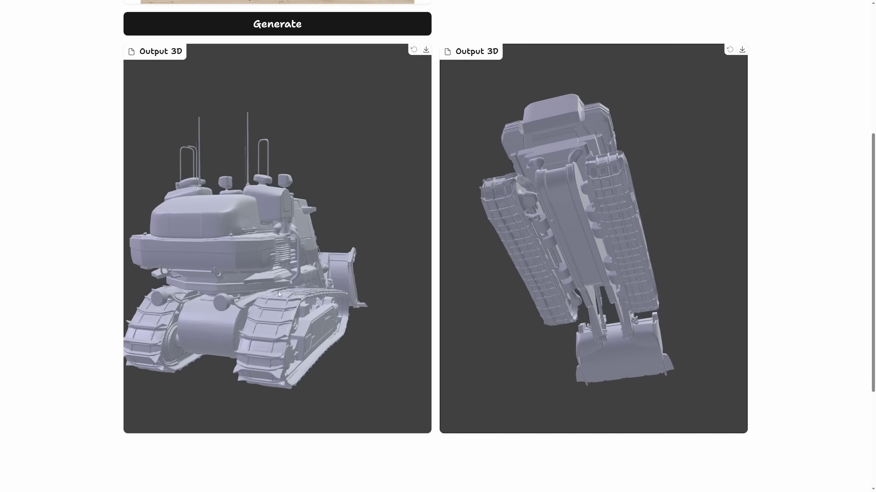
pyautogui.moveTo(300, 303); pyautogui.dragTo(302, 380)
pyautogui.moveTo(579, 207); pyautogui.dragTo(570, 307)
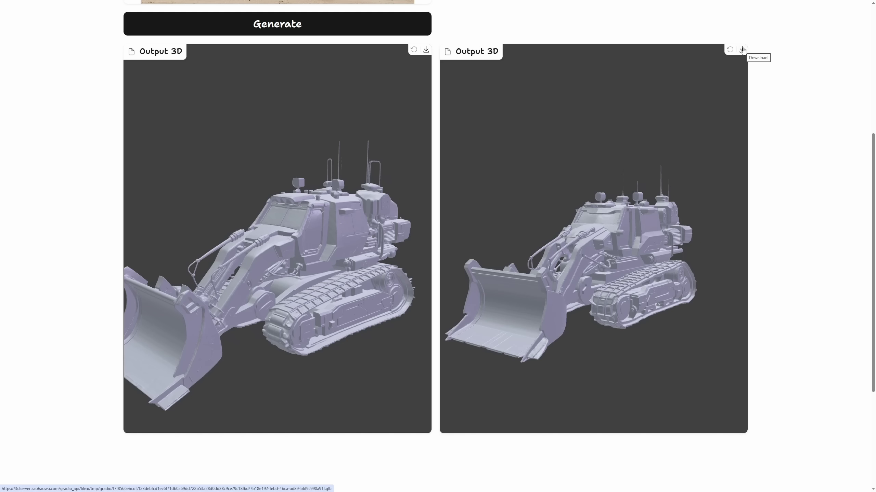
pyautogui.scroll(5, 721, 122)
pyautogui.scroll(-2, 725, 109)
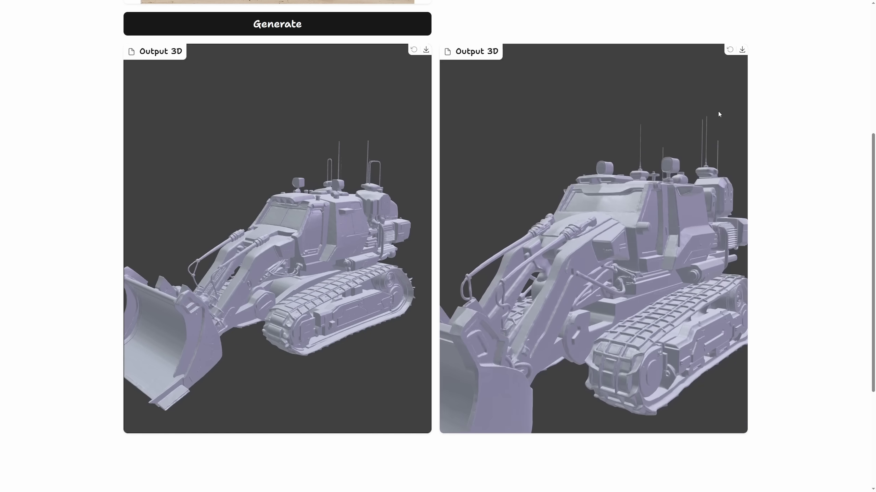
pyautogui.scroll(7, 753, 133)
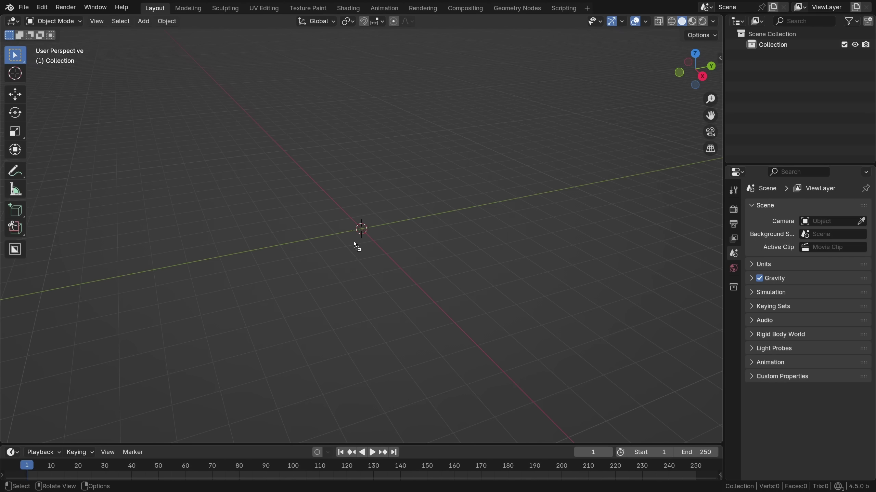
# Import the downloaded loader .glb as glTF 2.0 and frame it in the viewport
pyautogui.moveTo(354, 241); pyautogui.dragTo(365, 114)
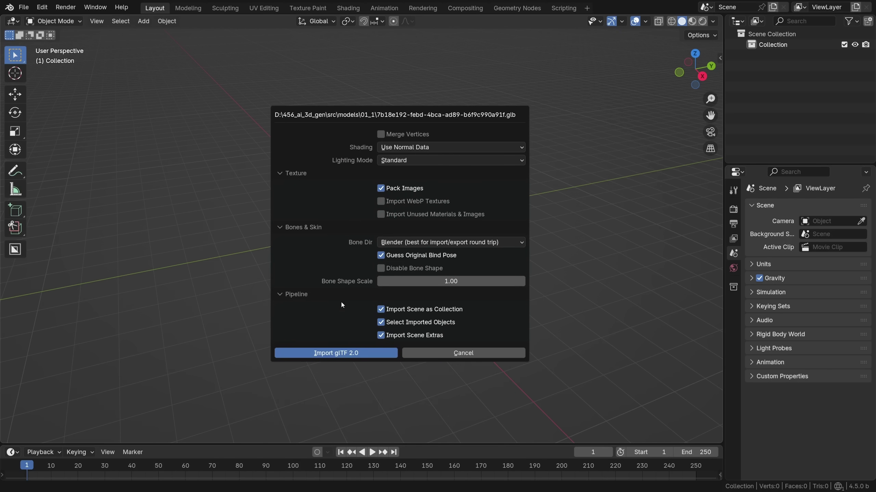
pyautogui.click(344, 353)
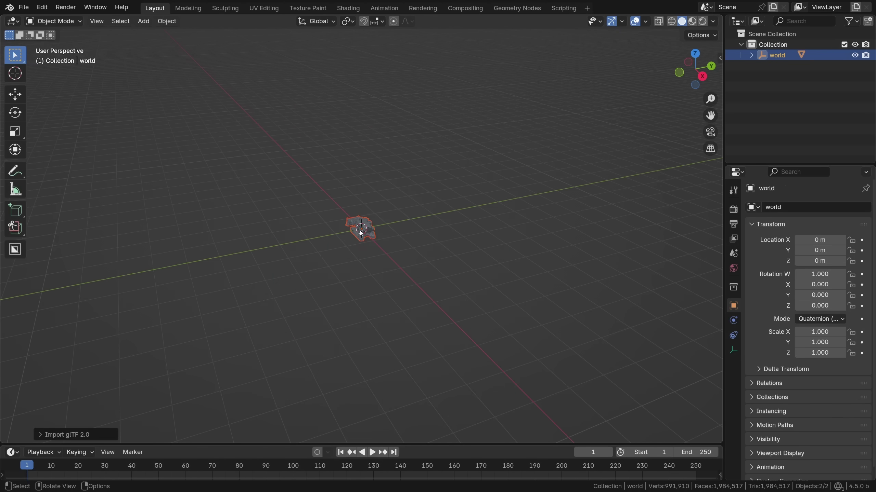
pyautogui.scroll(10, 362, 227)
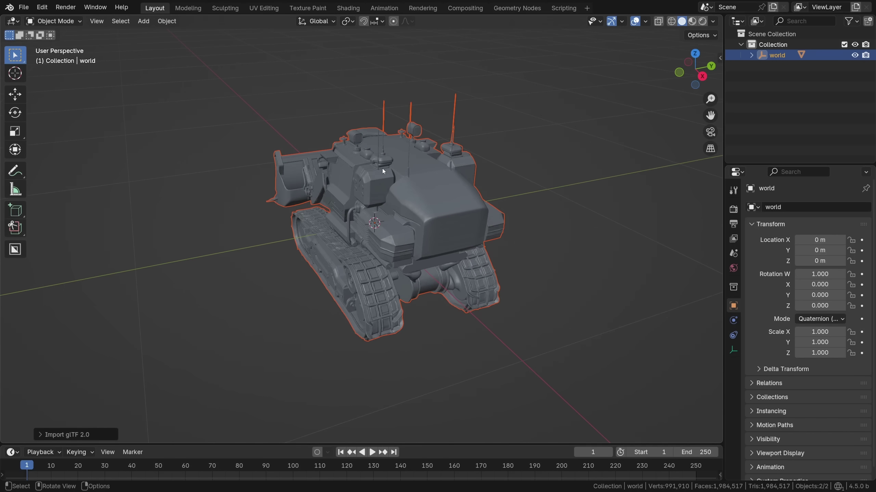
pyautogui.moveTo(382, 168)
pyautogui.mouseDown(button='middle')
pyautogui.moveTo(364, 207)
pyautogui.moveTo(486, 214)
pyautogui.moveTo(436, 178)
pyautogui.moveTo(345, 165)
pyautogui.moveTo(371, 166)
pyautogui.mouseUp(button='middle')
# Zoom in with X-ray on and nothing selected to inspect the dense triangle mesh, then pull back
pyautogui.scroll(8, 345, 167)
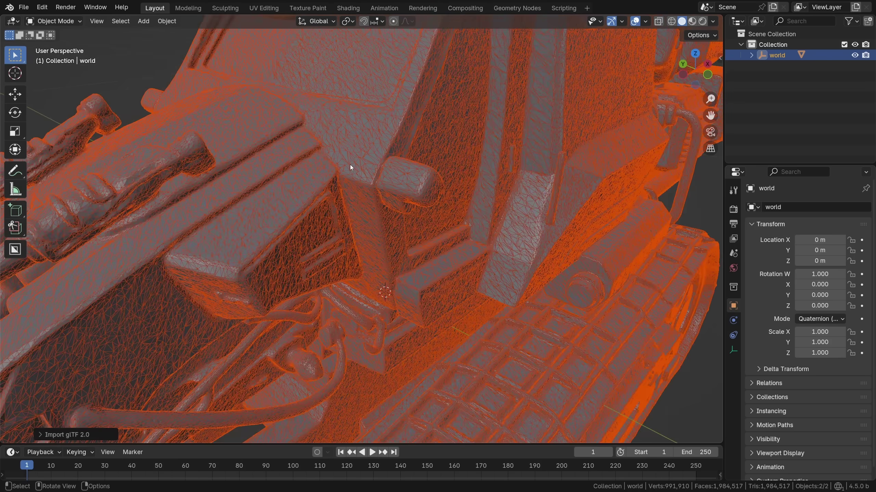
pyautogui.scroll(4, 350, 165)
pyautogui.scroll(5, 379, 158)
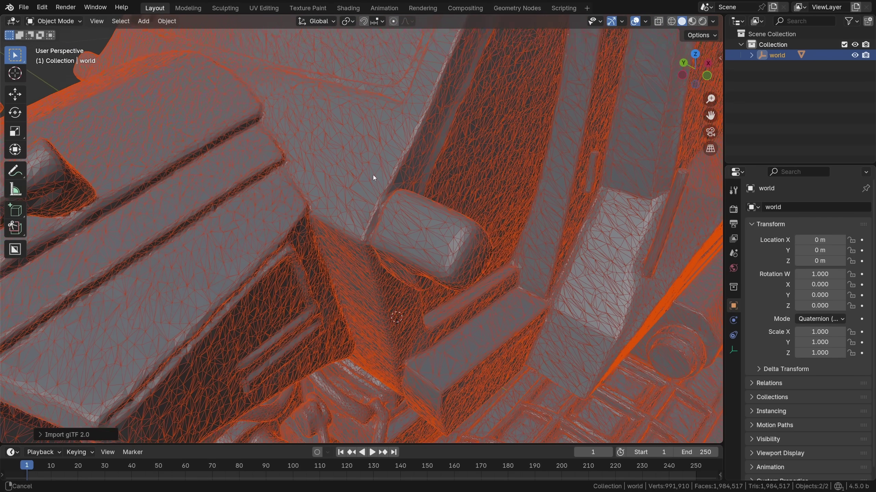
pyautogui.hotkey('alt', 'z')
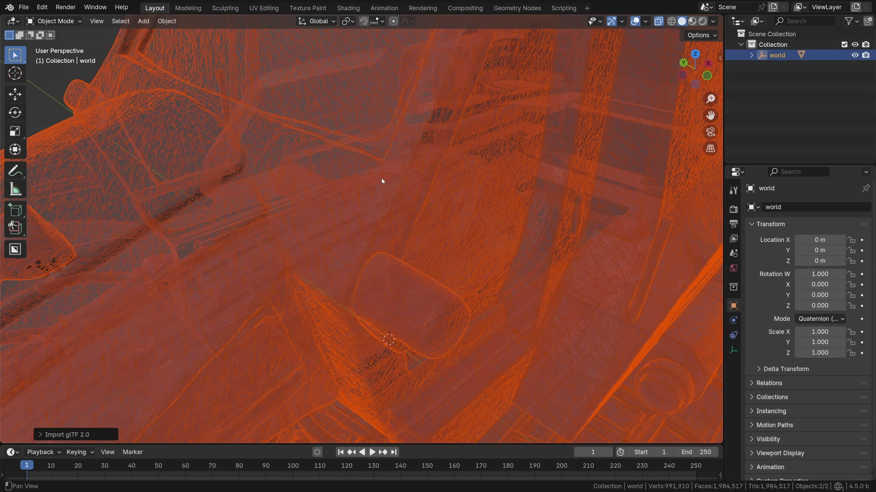
pyautogui.hotkey('alt', 'a')
pyautogui.moveTo(382, 178)
pyautogui.mouseDown(button='middle')
pyautogui.moveTo(381, 209)
pyautogui.moveTo(390, 187)
pyautogui.mouseUp(button='middle')
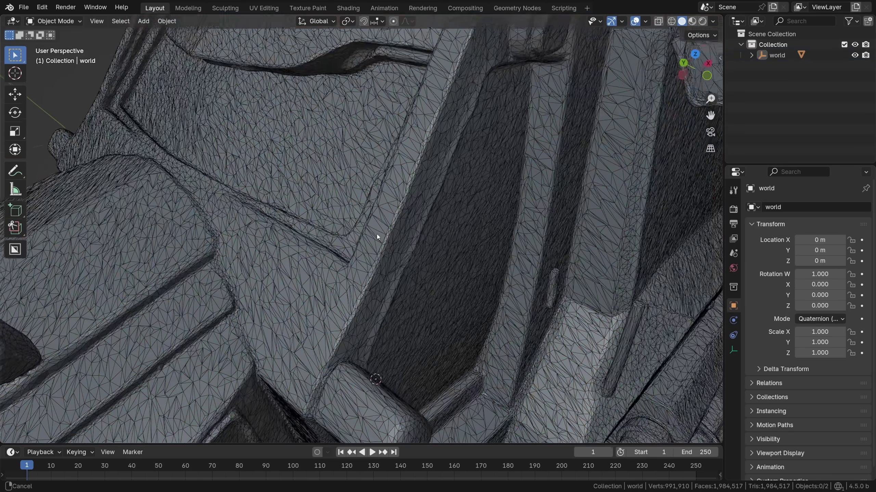
pyautogui.scroll(-10, 377, 235)
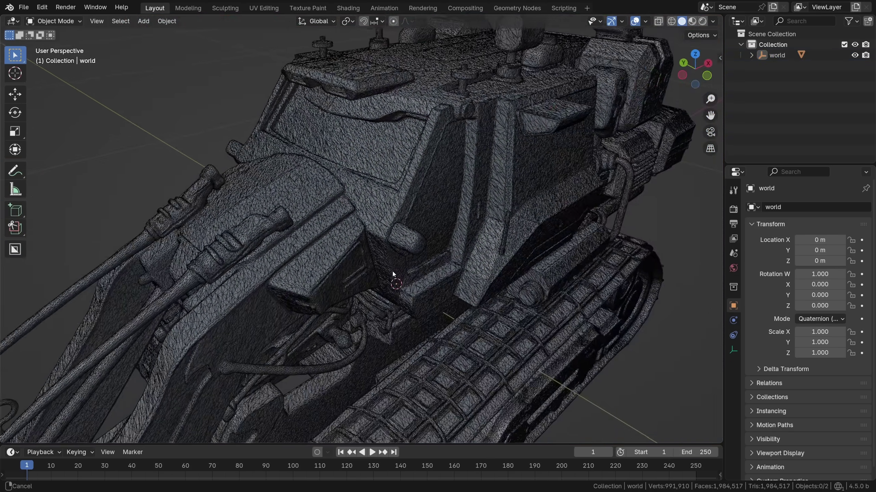
pyautogui.scroll(-5, 390, 265)
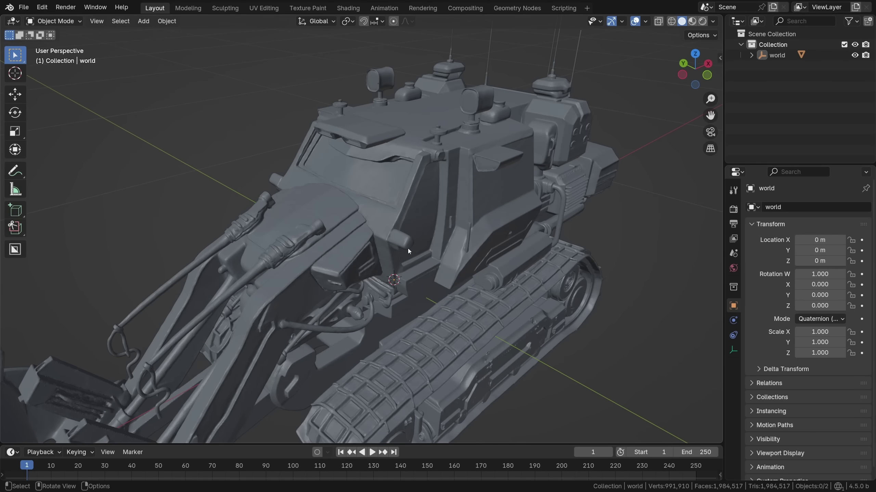
pyautogui.moveTo(408, 248)
pyautogui.keyDown('ctrl'); pyautogui.mouseDown(button='middle')
pyautogui.moveTo(415, 212)
pyautogui.moveTo(410, 273)
pyautogui.moveTo(408, 237)
pyautogui.mouseUp(button='middle'); pyautogui.keyUp('ctrl')
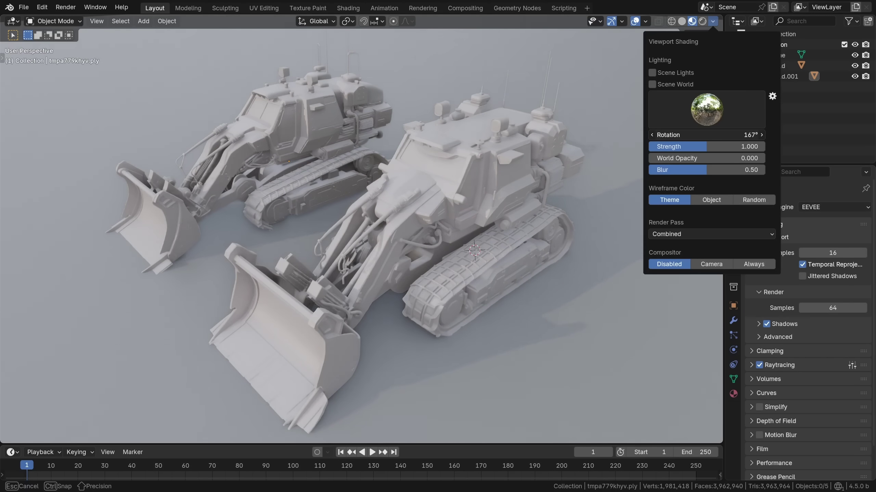
# Rotate the HDRI lighting and orbit down close over the bulldozer's top deck
pyautogui.moveTo(724, 135)
pyautogui.mouseDown()
pyautogui.moveTo(664, 135)
pyautogui.moveTo(675, 135)
pyautogui.mouseUp()
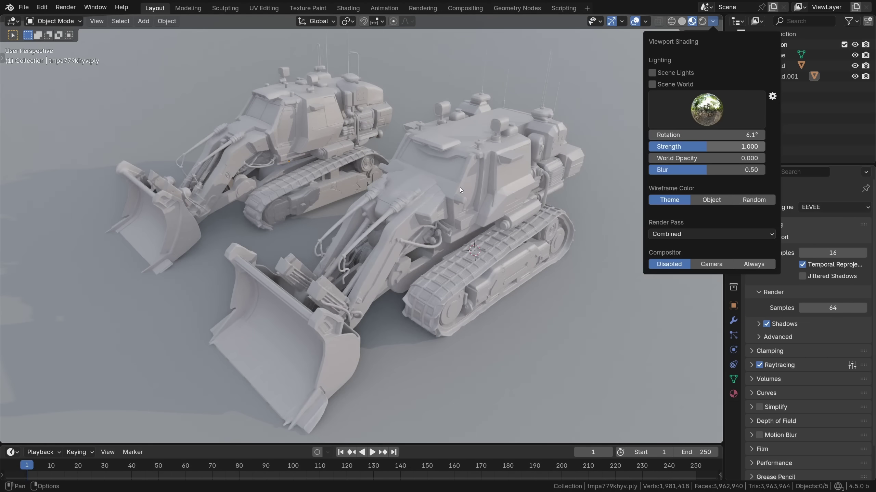
pyautogui.moveTo(452, 192)
pyautogui.mouseDown(button='middle')
pyautogui.moveTo(438, 209)
pyautogui.moveTo(360, 202)
pyautogui.moveTo(486, 217)
pyautogui.moveTo(395, 208)
pyautogui.moveTo(416, 193)
pyautogui.moveTo(368, 220)
pyautogui.mouseUp(button='middle')
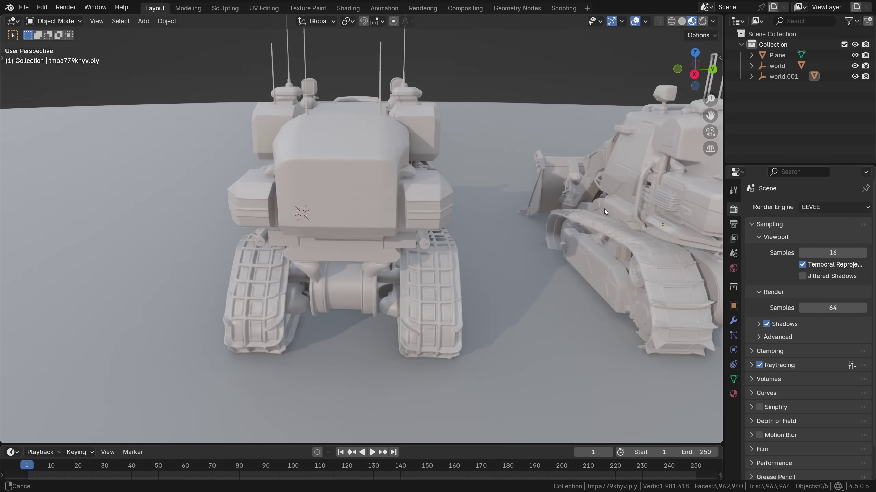
pyautogui.moveTo(605, 212); pyautogui.dragTo(291, 224, button='middle')
pyautogui.keyDown('ctrl'); pyautogui.moveTo(382, 192); pyautogui.dragTo(325, 198, button='middle'); pyautogui.keyUp('ctrl')
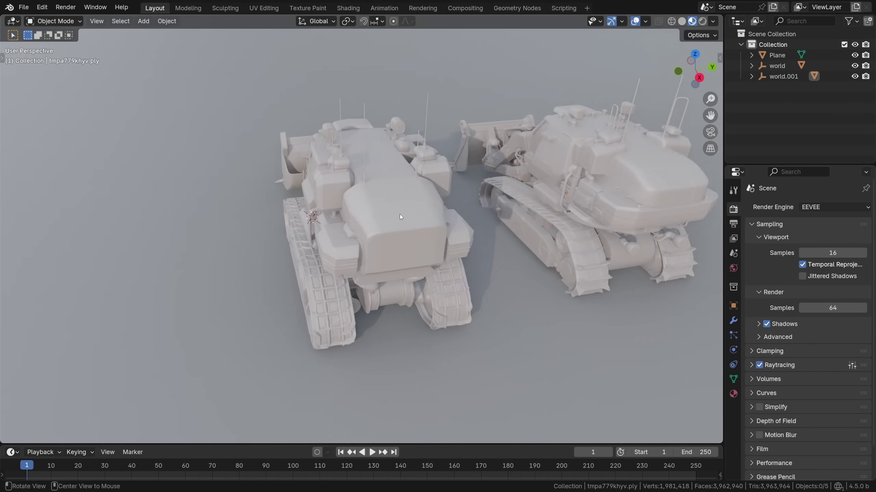
pyautogui.moveTo(473, 235); pyautogui.dragTo(354, 172, button='middle')
pyautogui.scroll(8, 354, 172)
pyautogui.moveTo(335, 206)
pyautogui.mouseDown(button='middle')
pyautogui.moveTo(301, 190)
pyautogui.moveTo(334, 202)
pyautogui.mouseUp(button='middle')
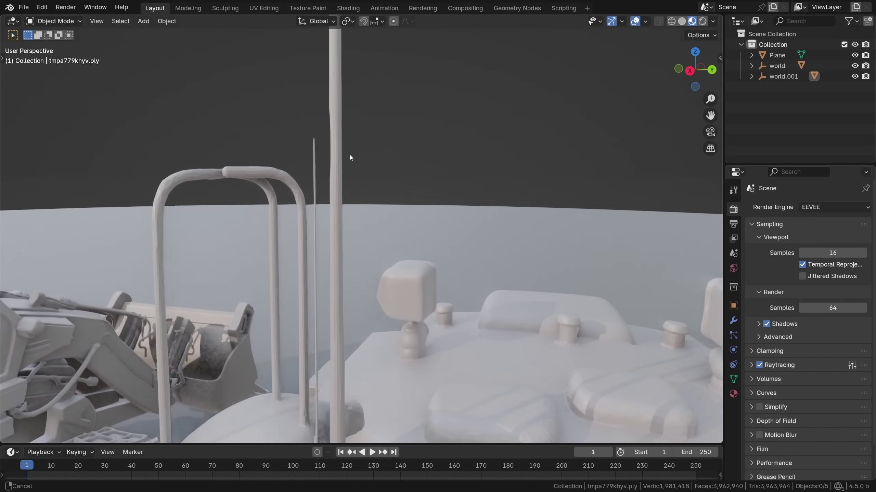
pyautogui.keyDown('ctrl'); pyautogui.moveTo(349, 158); pyautogui.dragTo(328, 196, button='middle'); pyautogui.keyUp('ctrl')
# Select the bulldozer and apply Shade Smooth, then switch it back to Shade Flat
pyautogui.click(328, 196)
pyautogui.rightClick(406, 110)
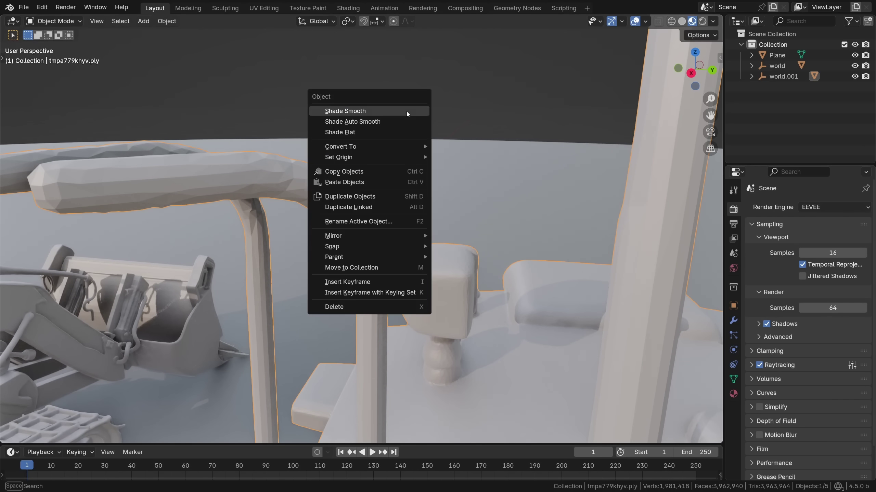
pyautogui.click(407, 111)
pyautogui.moveTo(251, 196); pyautogui.dragTo(377, 154, button='middle')
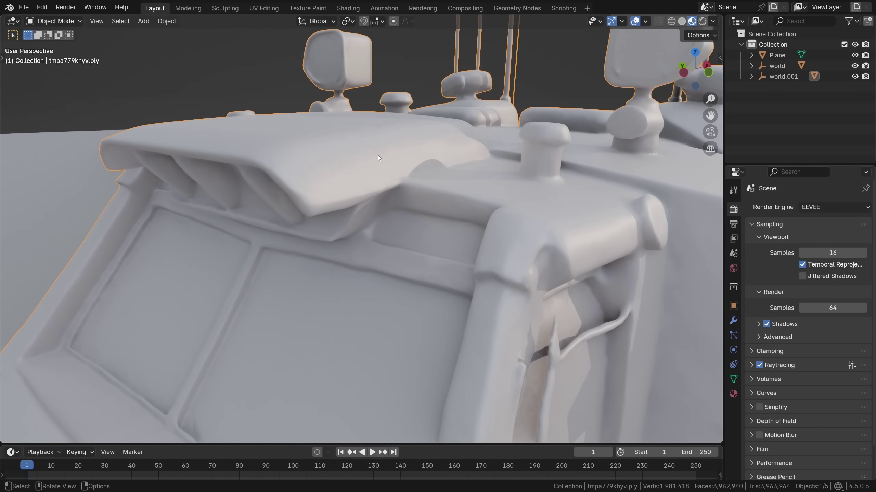
pyautogui.rightClick(376, 156)
pyautogui.click(370, 176)
pyautogui.scroll(4, 361, 168)
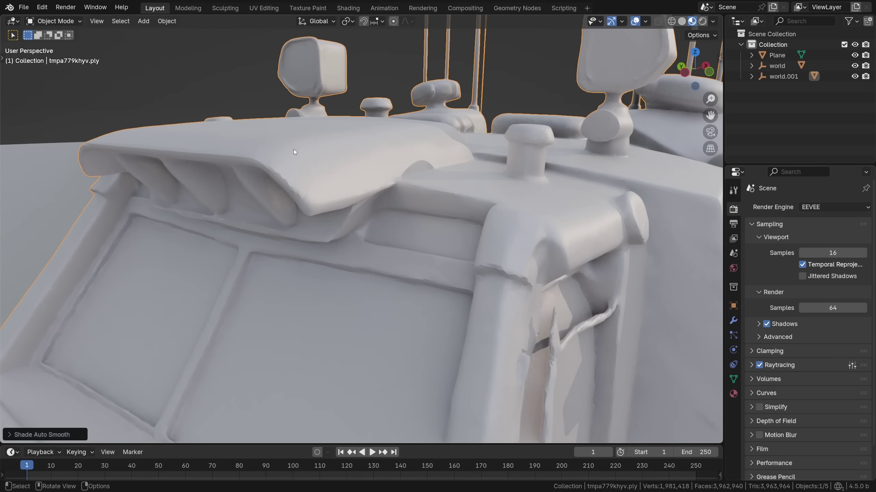
# Apply Shade Smooth and then Shade Auto Smooth, orbiting to check the result
pyautogui.rightClick(294, 148)
pyautogui.click(291, 138)
pyautogui.rightClick(288, 140)
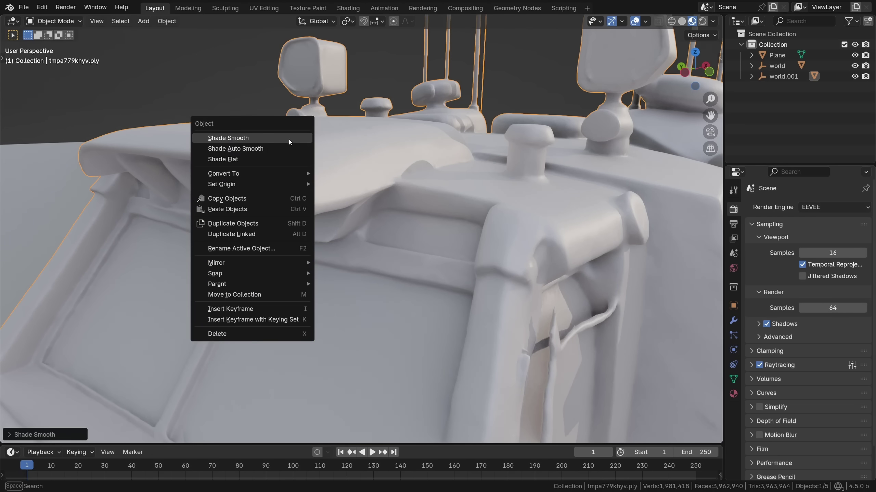
pyautogui.click(288, 149)
pyautogui.moveTo(283, 170); pyautogui.dragTo(277, 184, button='middle')
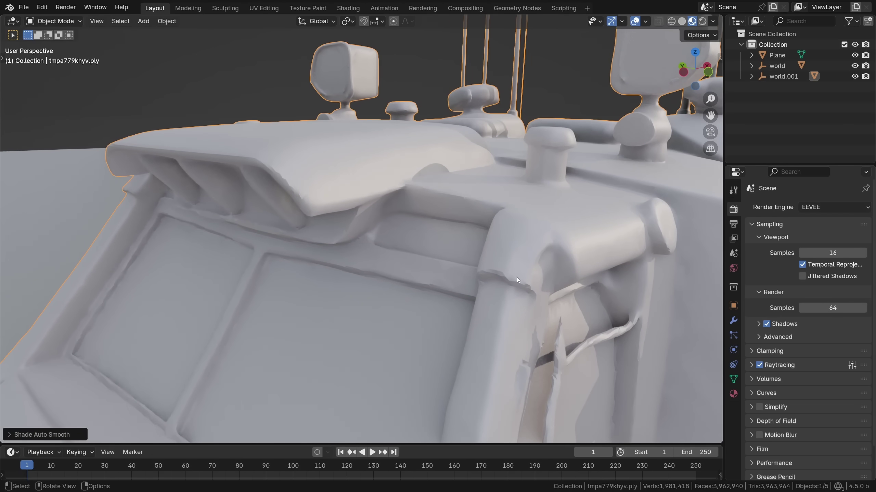
pyautogui.moveTo(517, 277); pyautogui.dragTo(414, 225, button='middle')
# Smooth-shade the bulldozer once more, then return it to Shade Flat
pyautogui.rightClick(405, 181)
pyautogui.click(395, 171)
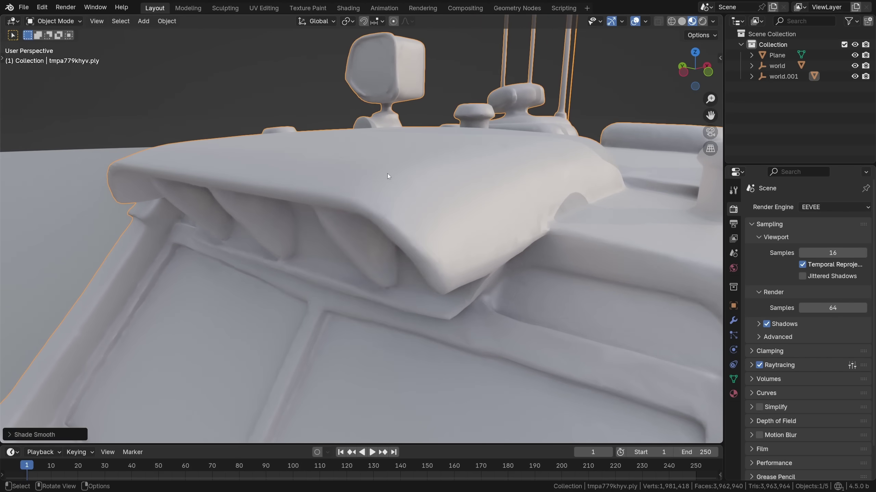
pyautogui.moveTo(387, 173); pyautogui.dragTo(457, 296, button='middle')
pyautogui.rightClick(397, 186)
pyautogui.click(390, 206)
pyautogui.scroll(-3, 388, 207)
# Deselect everything and walk backward until both bulldozers and both cannon buggies are in view
pyautogui.hotkey('alt', 'a')
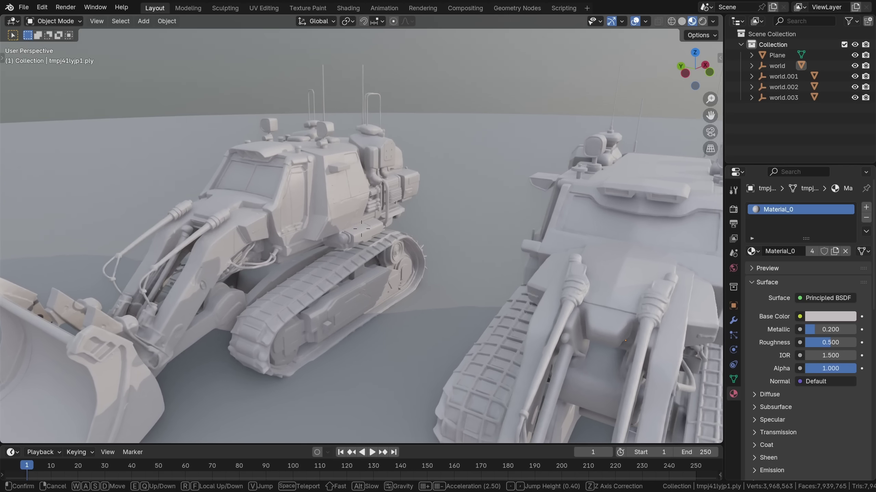
pyautogui.hotkey('shift', '`')
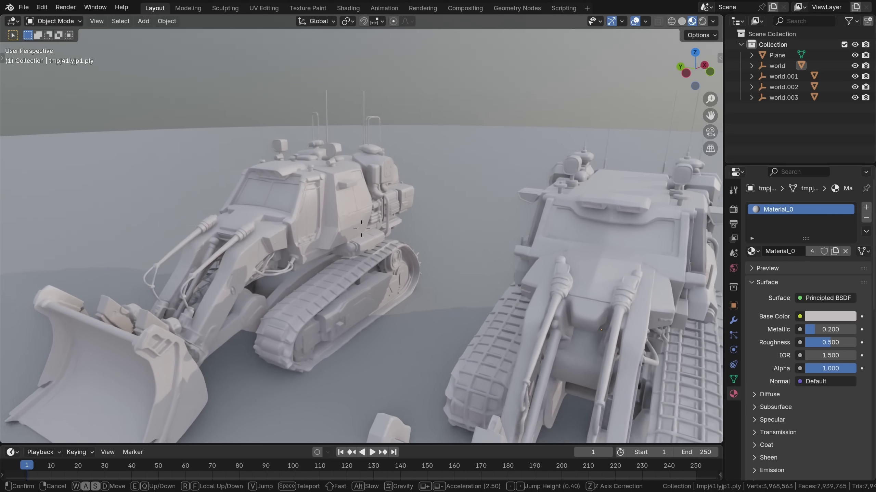
pyautogui.press('s')
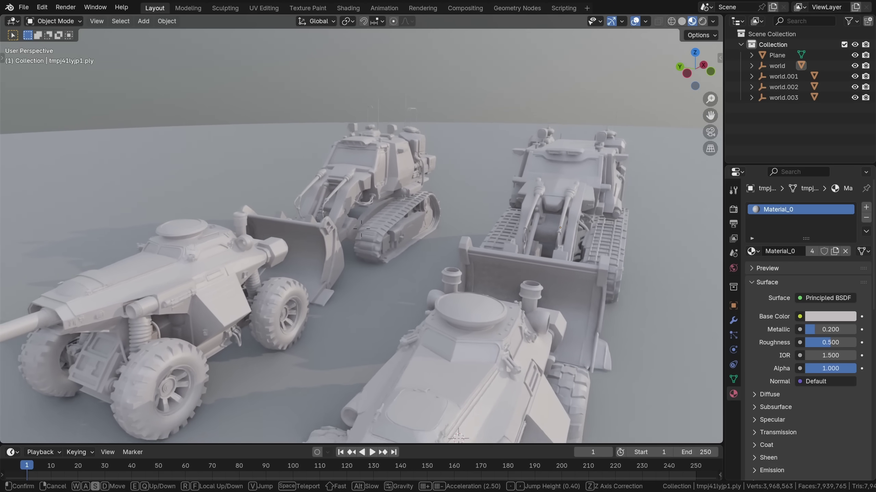
pyautogui.press('s')
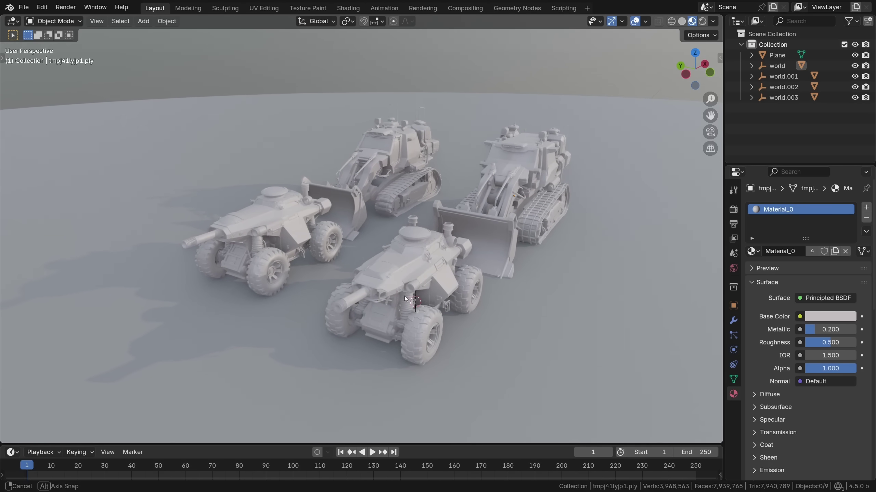
pyautogui.press('w')
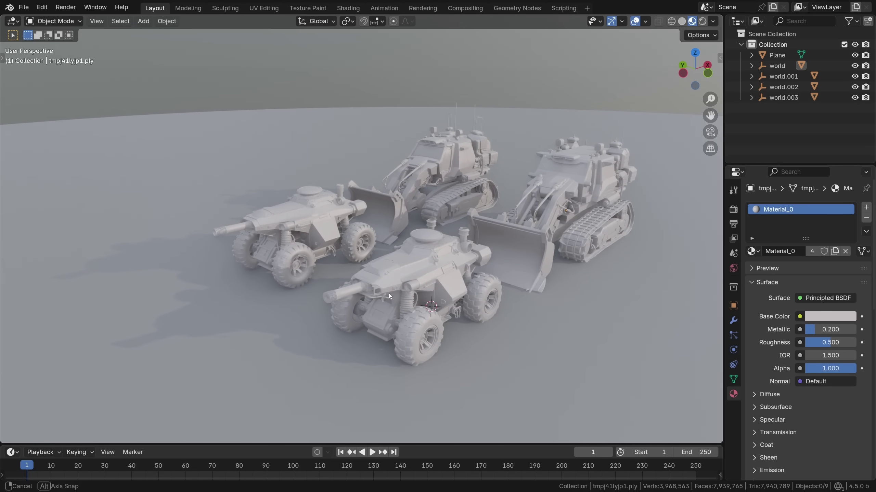
pyautogui.click(389, 293)
pyautogui.hotkey('shift', '`')
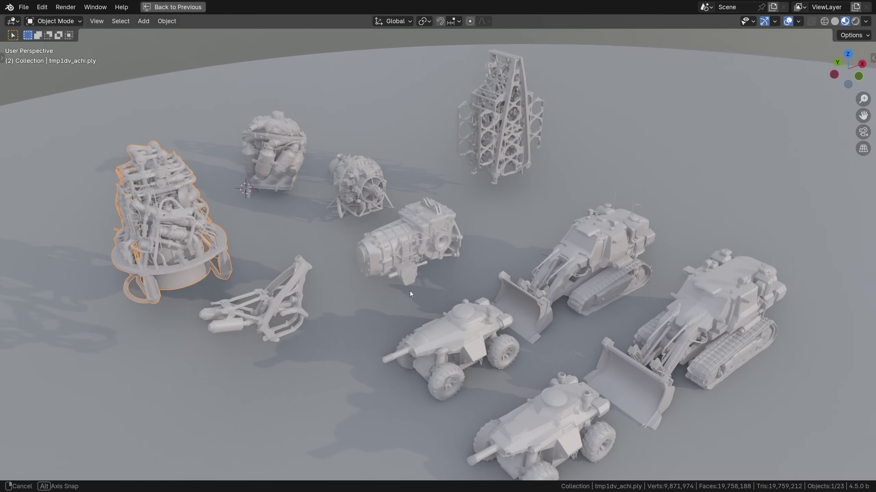
# Fly toward the large engine, then enlarge the generated desert motorbike image in Stable Diffusion
pyautogui.press('w')
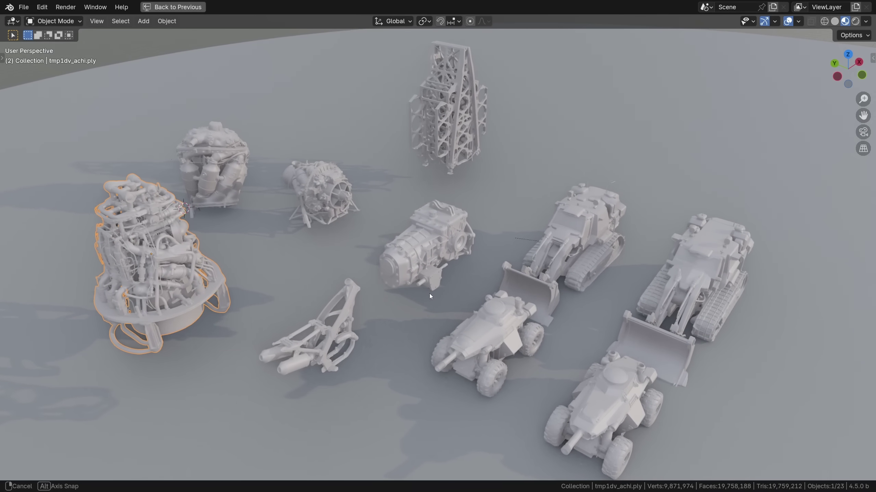
pyautogui.press('w')
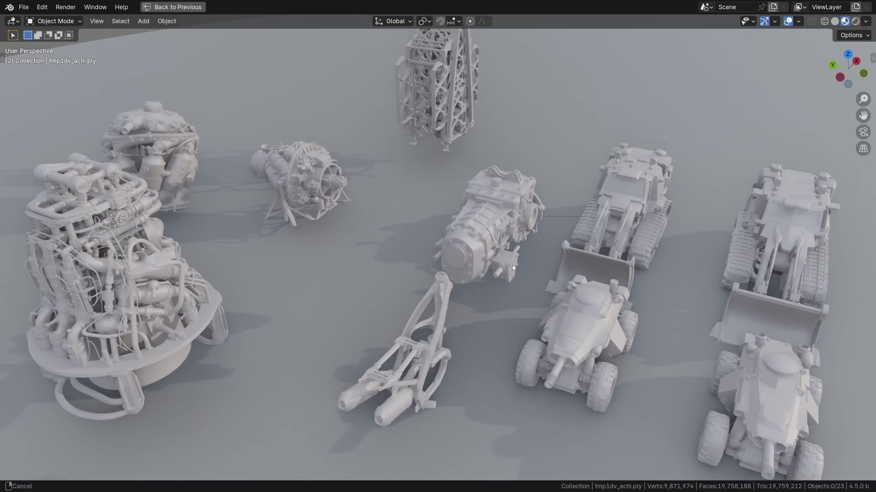
pyautogui.moveTo(512, 265); pyautogui.dragTo(449, 124, button='middle')
pyautogui.press('w')
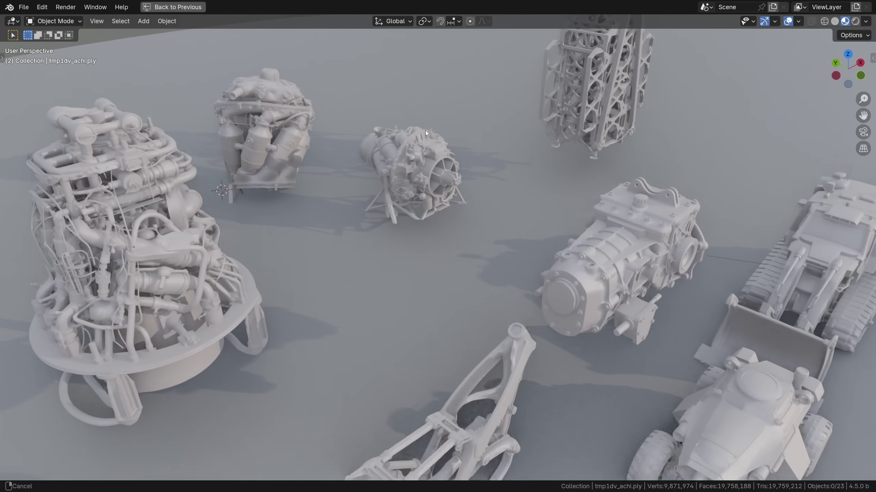
pyautogui.press('w')
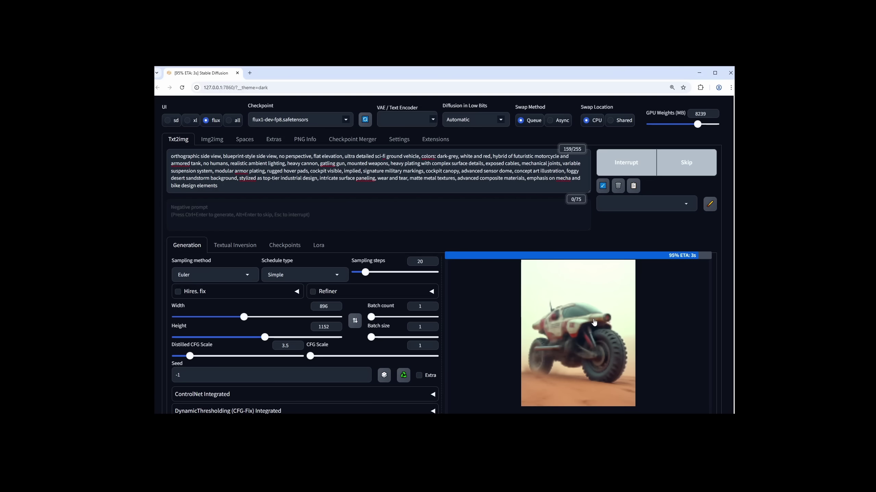
pyautogui.click(594, 323)
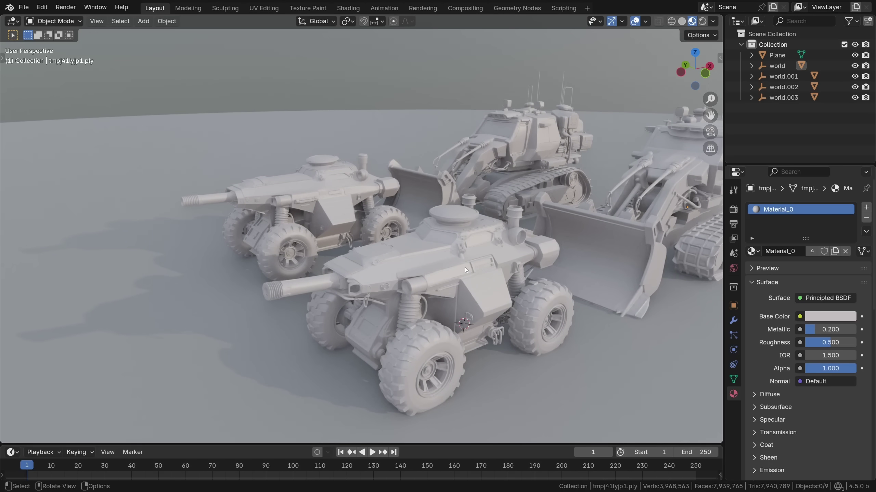
# Select the front cannon vehicle and walk-navigate beneath it to inspect its wheels and underside
pyautogui.click(465, 267)
pyautogui.hotkey('shift', '`')
pyautogui.press('w')
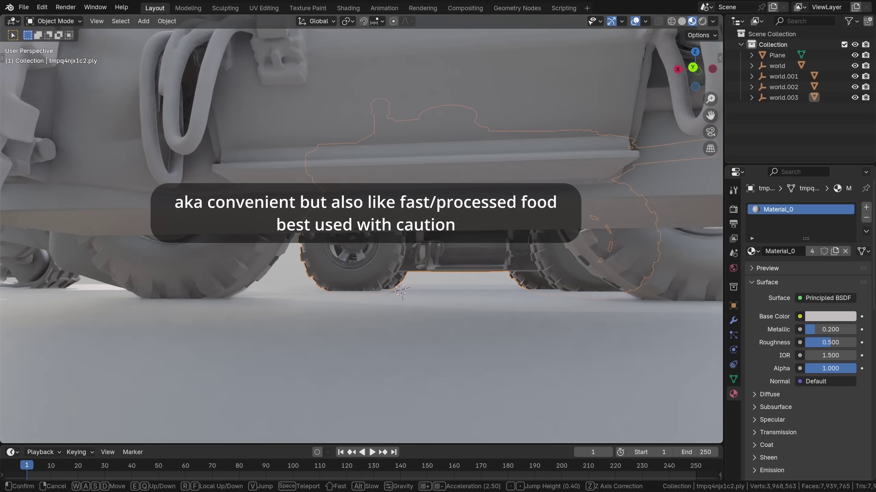
pyautogui.press('w')
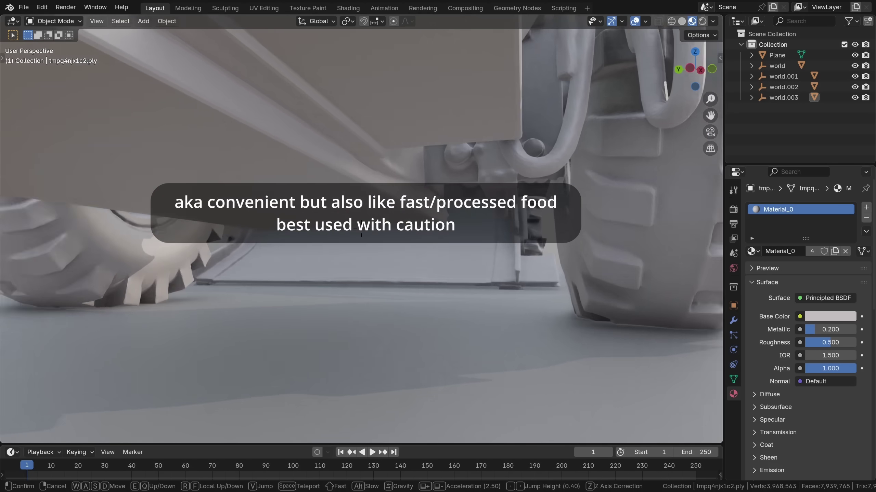
pyautogui.press('Escape')
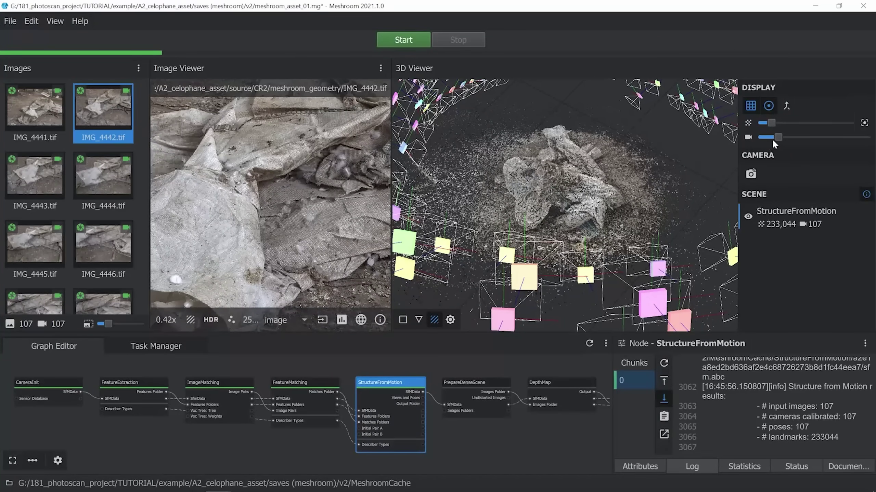
# In De-Lighter, adjust the reconstruction view and display the third processed version of the building
pyautogui.moveTo(771, 138); pyautogui.dragTo(770, 139)
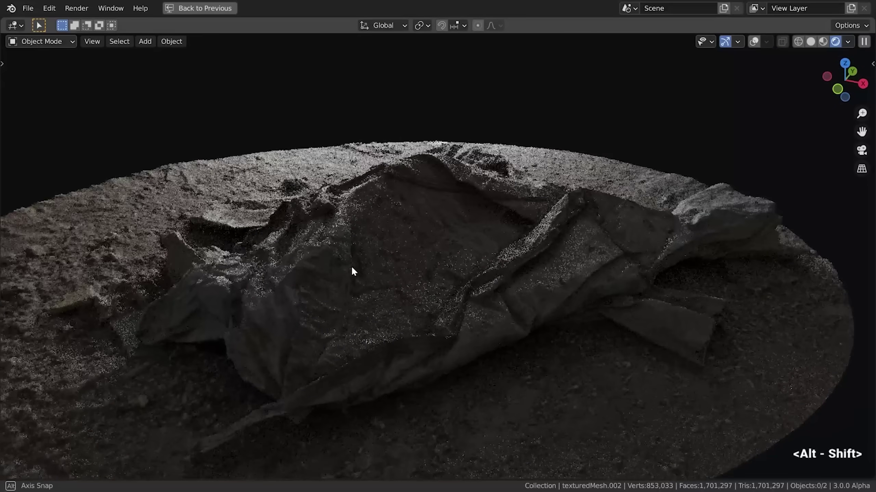
pyautogui.moveTo(352, 269); pyautogui.dragTo(340, 270, button='middle')
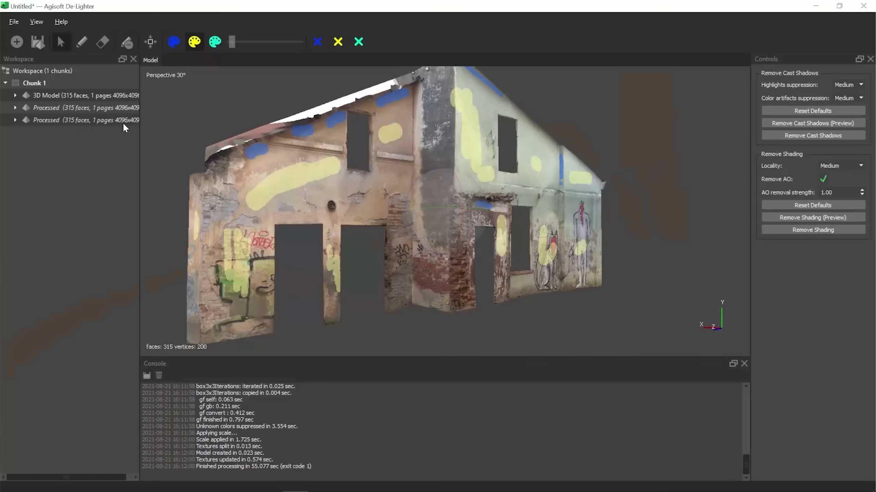
pyautogui.doubleClick(69, 121)
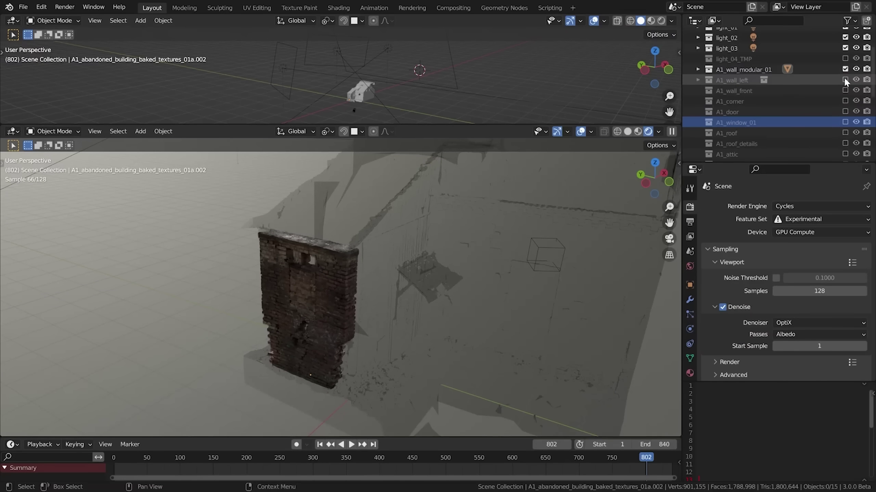
# Include the A1_wall_left collection, unhide the boarded window, and rotate the door padlock
pyautogui.click(844, 80)
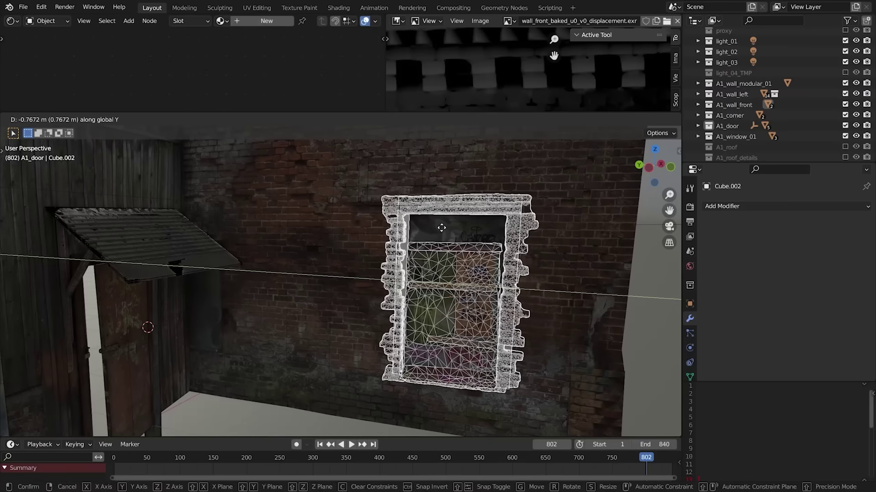
pyautogui.hotkey('alt', 'h')
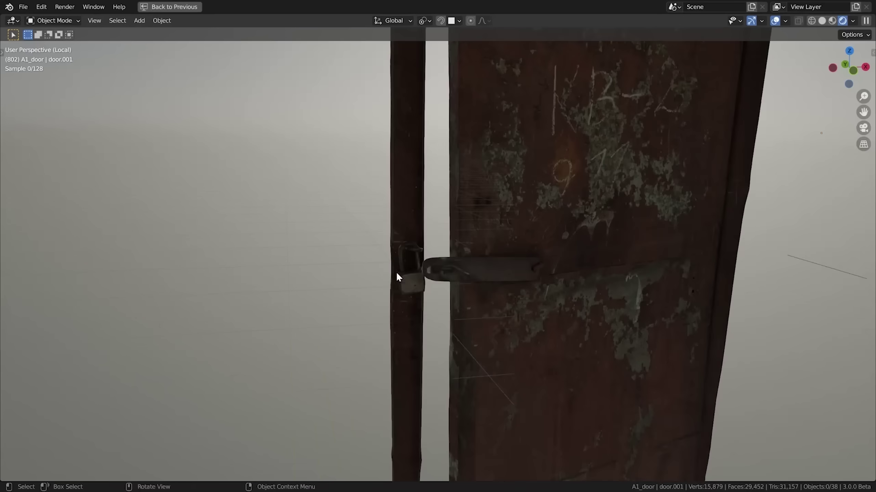
pyautogui.press('r')
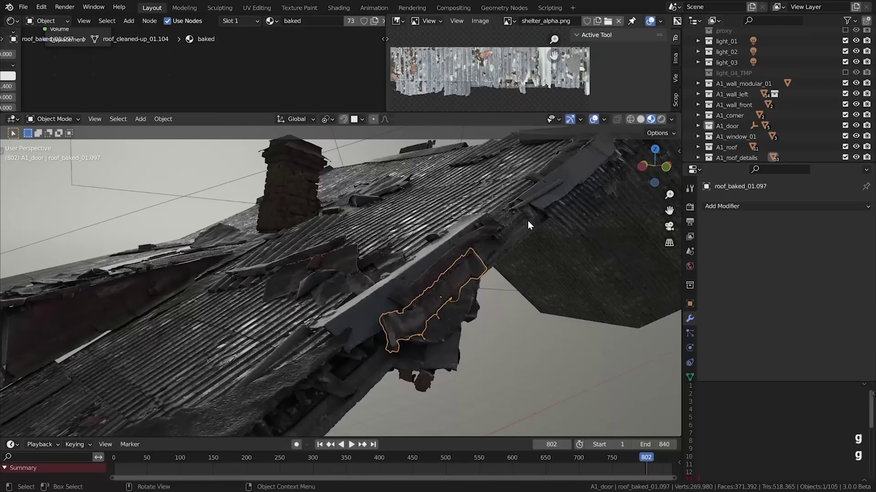
# Select roof plane Plane.009 and plank roof_baked_01.071, then test moving the plank along the roof
pyautogui.click(376, 303)
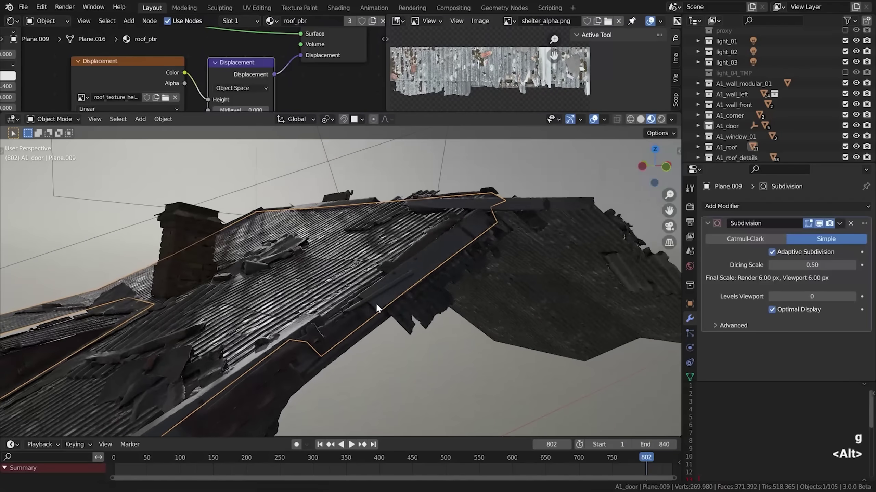
pyautogui.moveTo(375, 302); pyautogui.dragTo(390, 288, button='middle')
pyautogui.click(388, 283)
pyautogui.press('g')
pyautogui.rightClick(511, 197)
pyautogui.press('g')
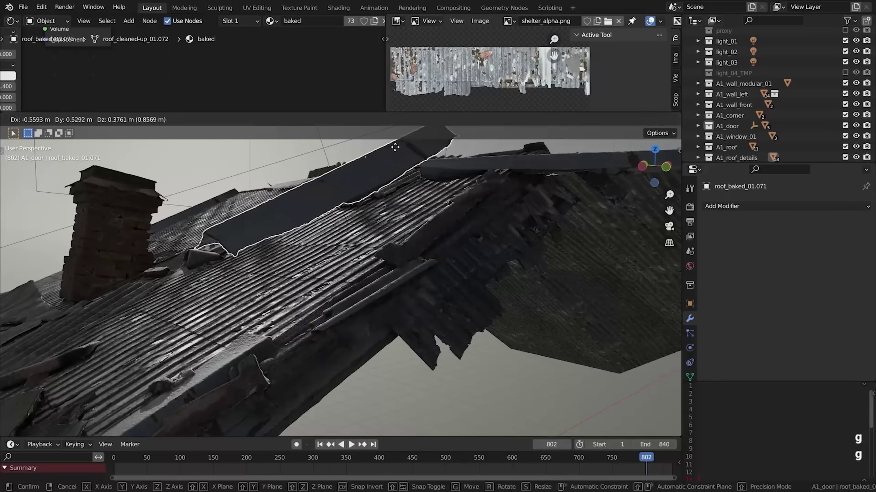